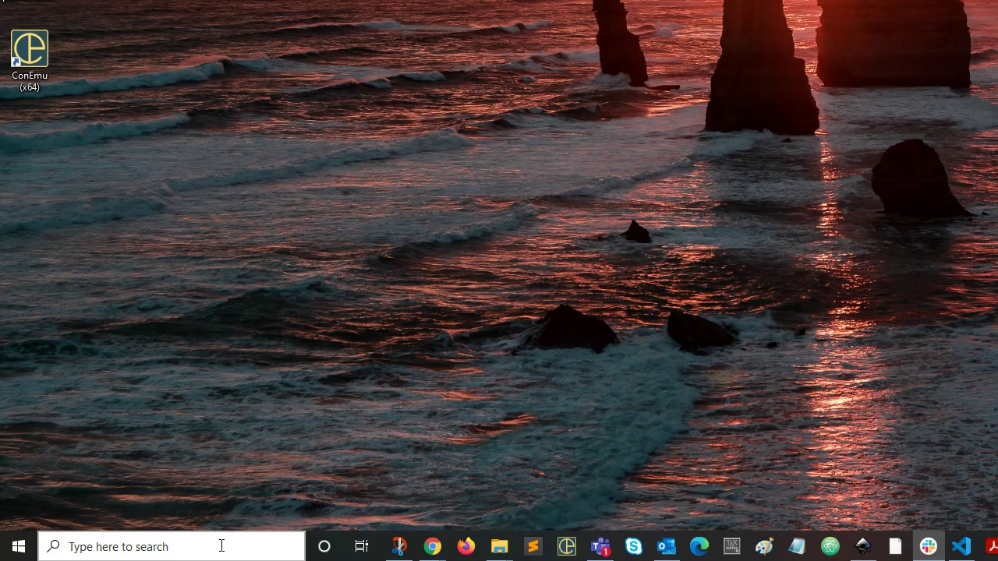
Search Windows for 'env' to find the Edit the system environment variables setting
click(222, 546)
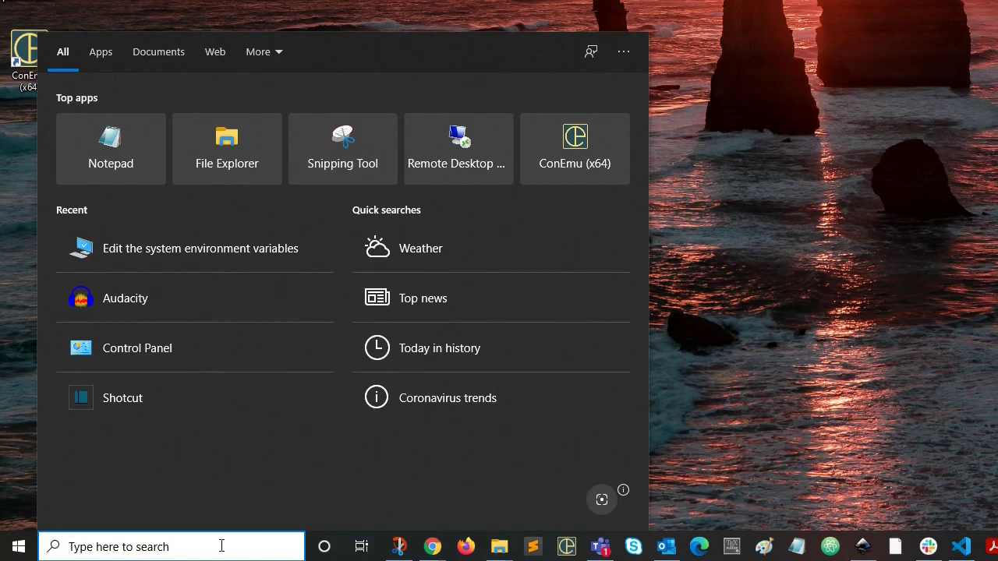
text(env)
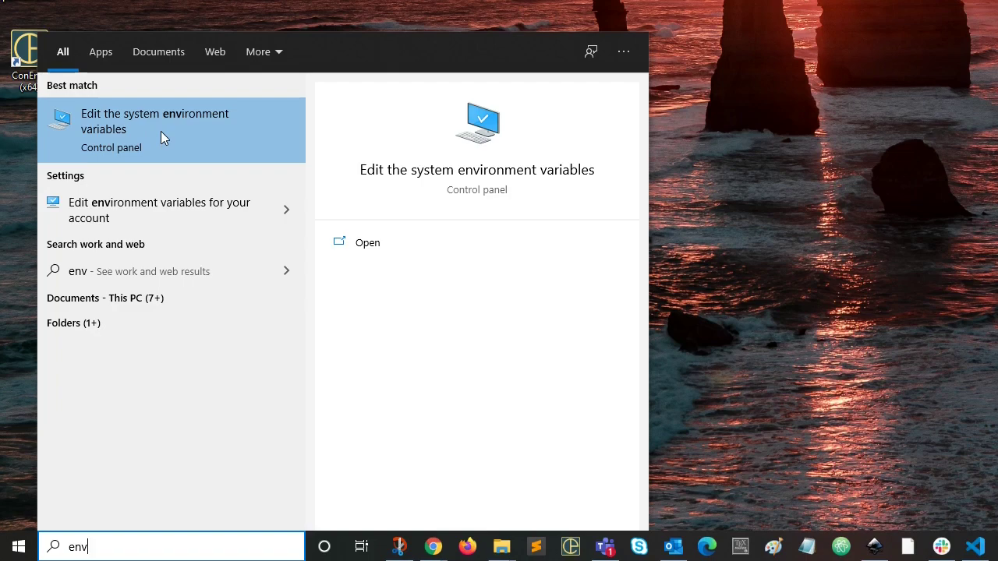
Open System Properties and its Environment Variables window, centred on screen
click(161, 133)
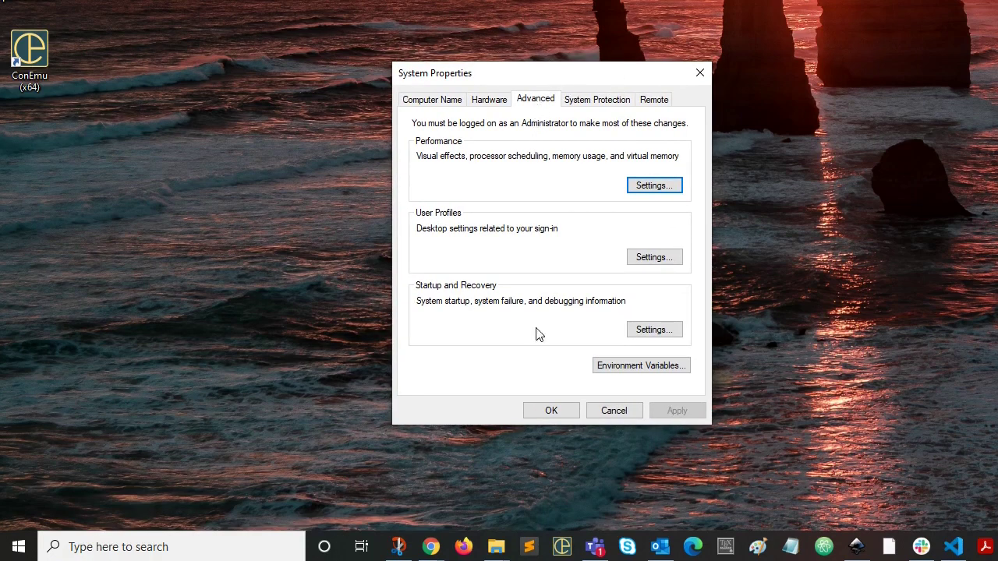
click(632, 366)
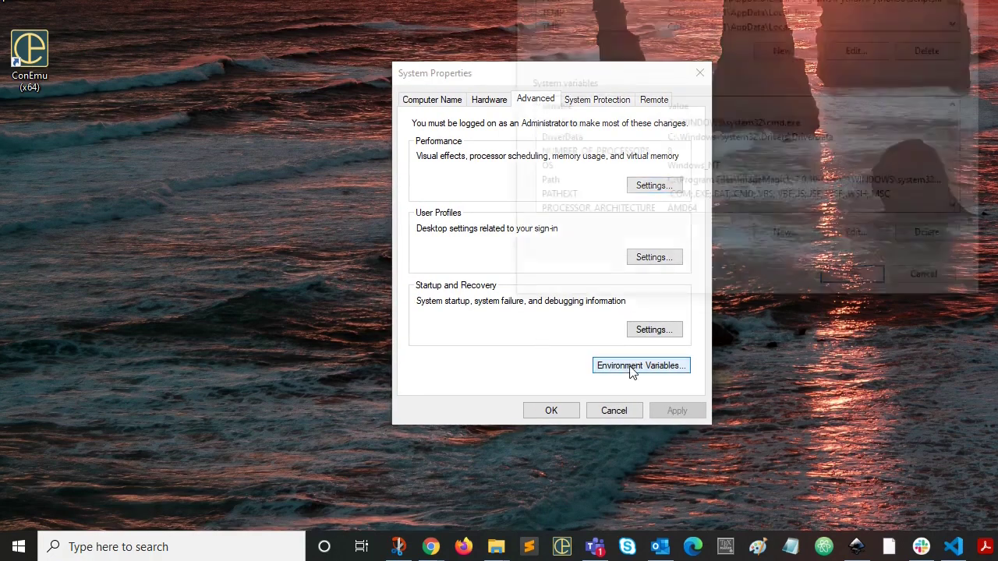
drag(794, 0, 570, 40)
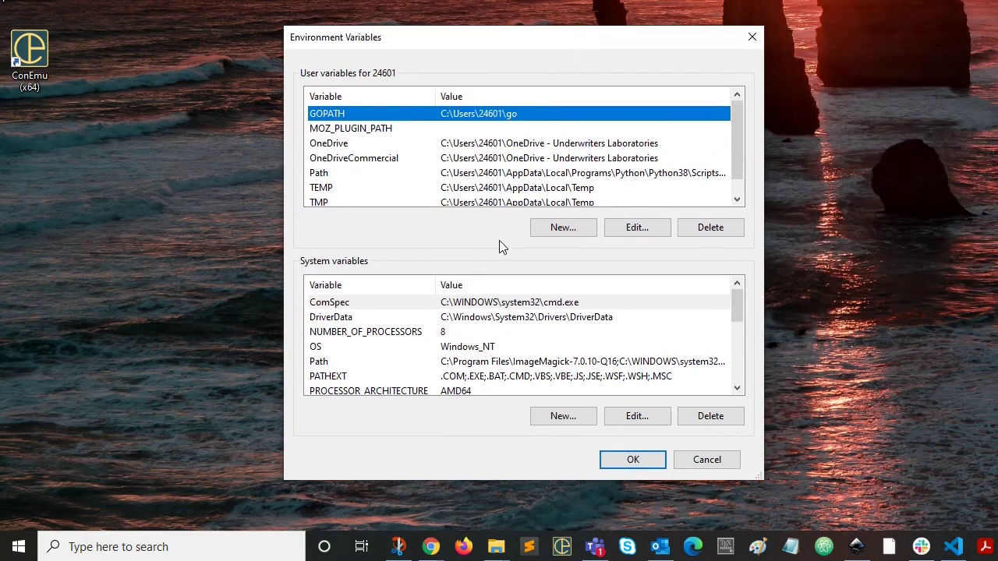
Open the user Path variable's editor and review its Python38 and Python37 entries
click(328, 173)
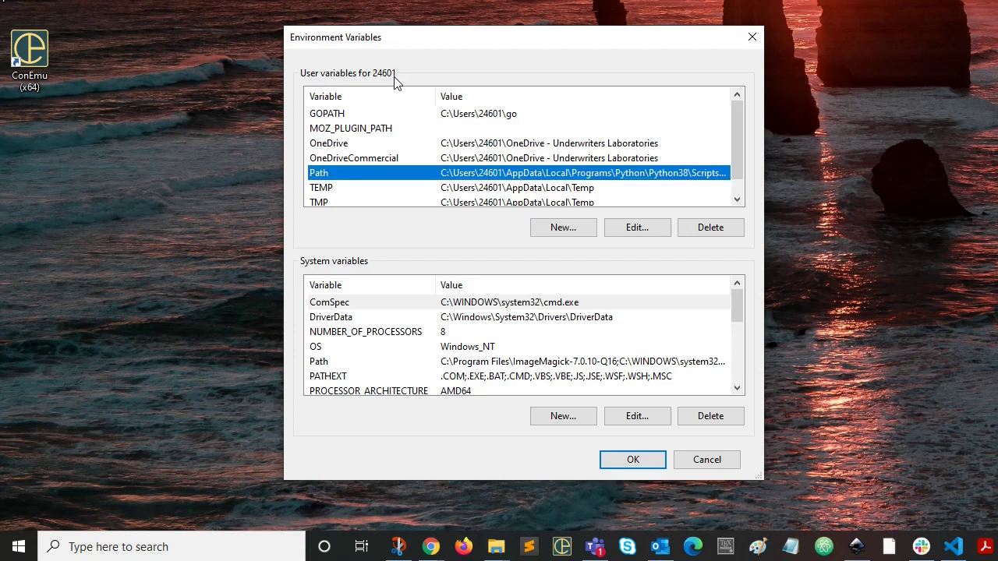
click(630, 229)
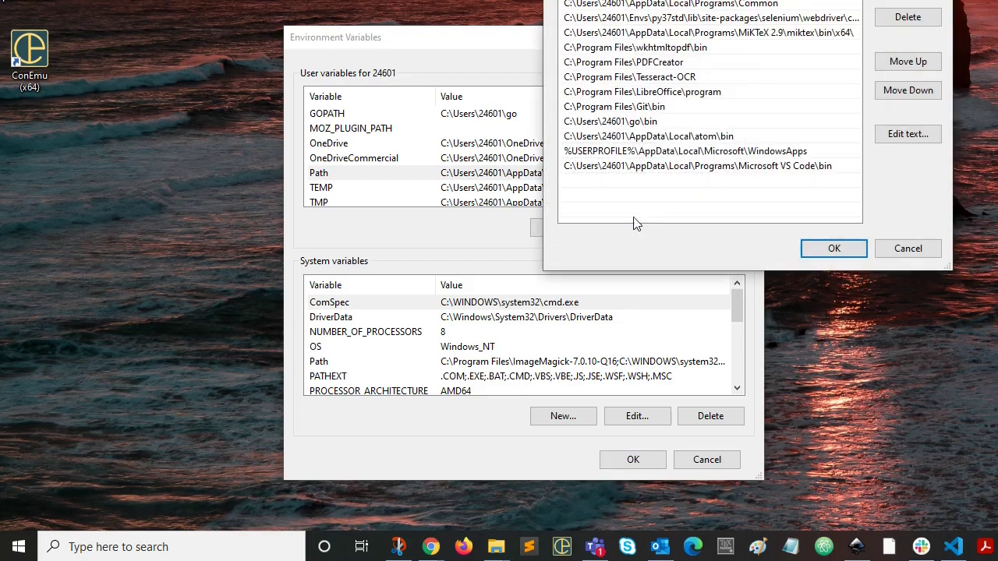
drag(646, 38, 683, 70)
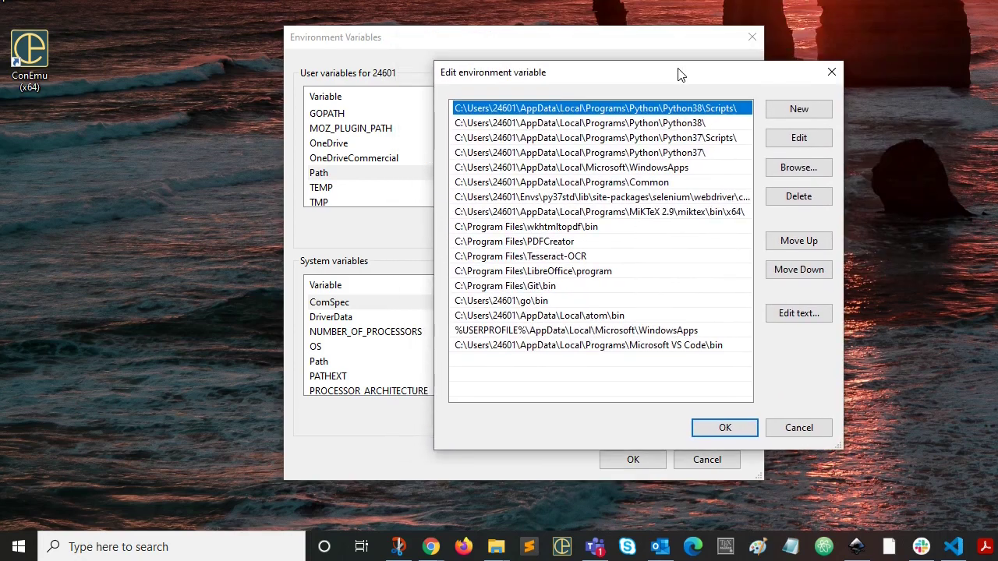
click(675, 125)
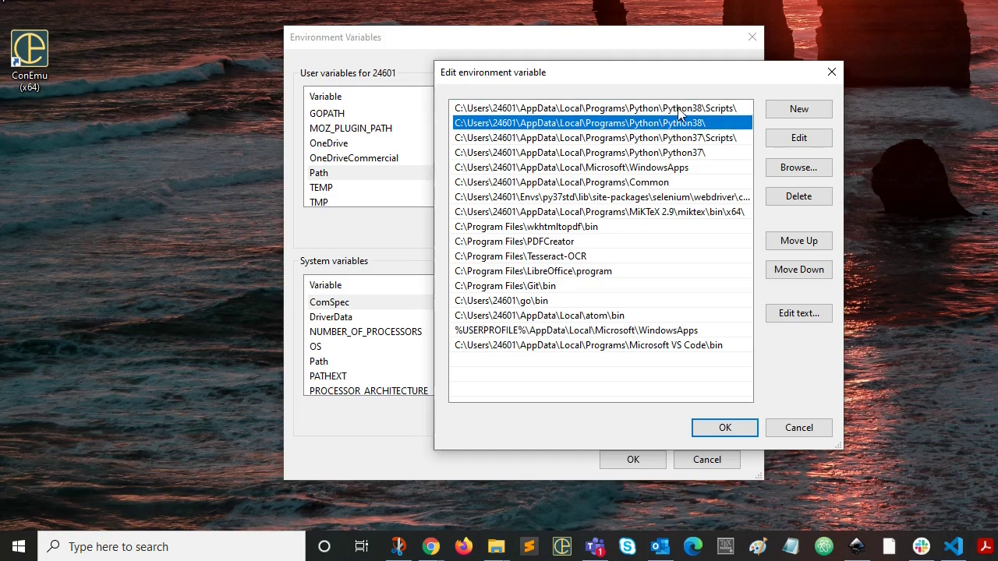
click(677, 108)
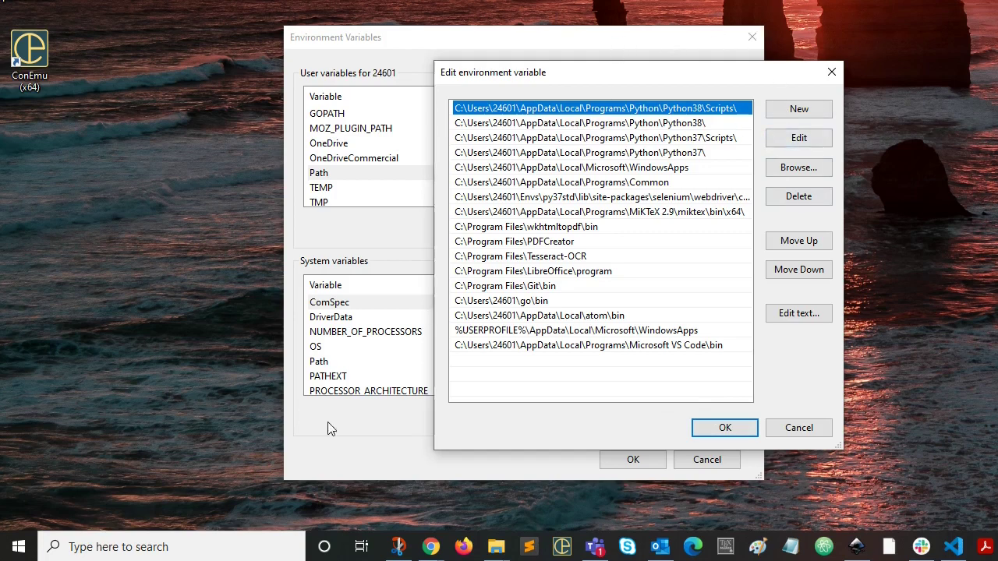
Bring up the python.org Chrome window and show the Python 3.9.2 Windows download option
mouse_move(428, 551)
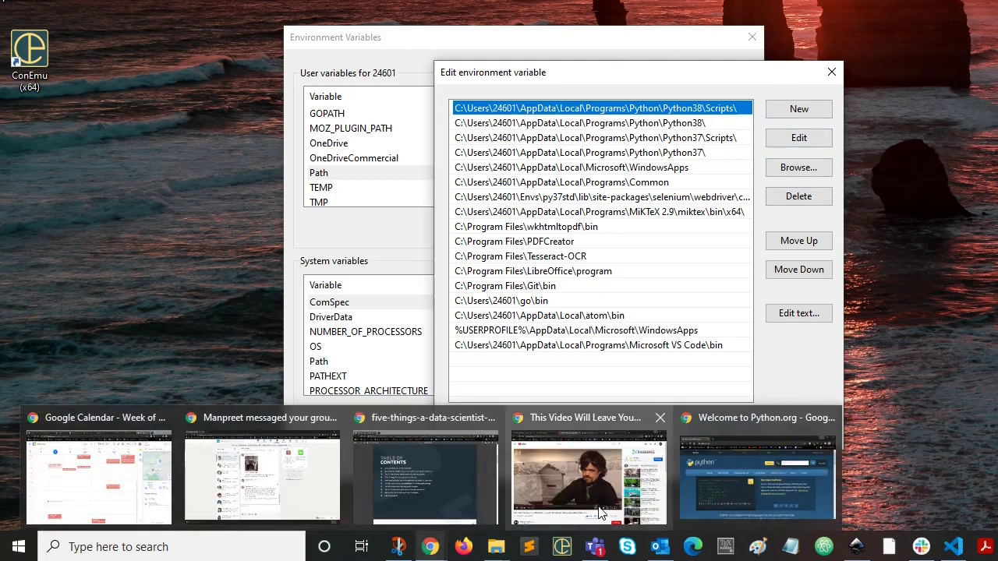
click(724, 469)
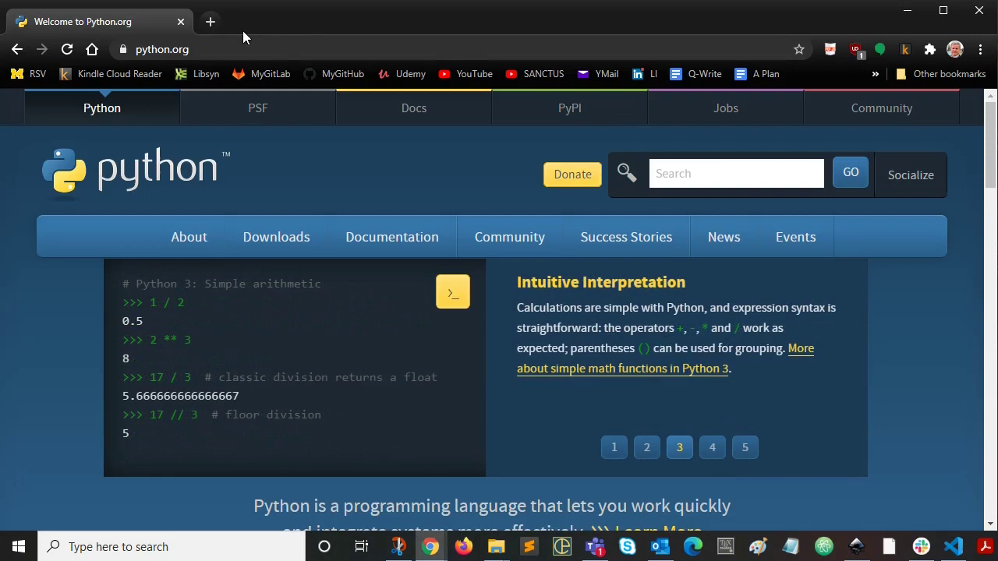
click(231, 49)
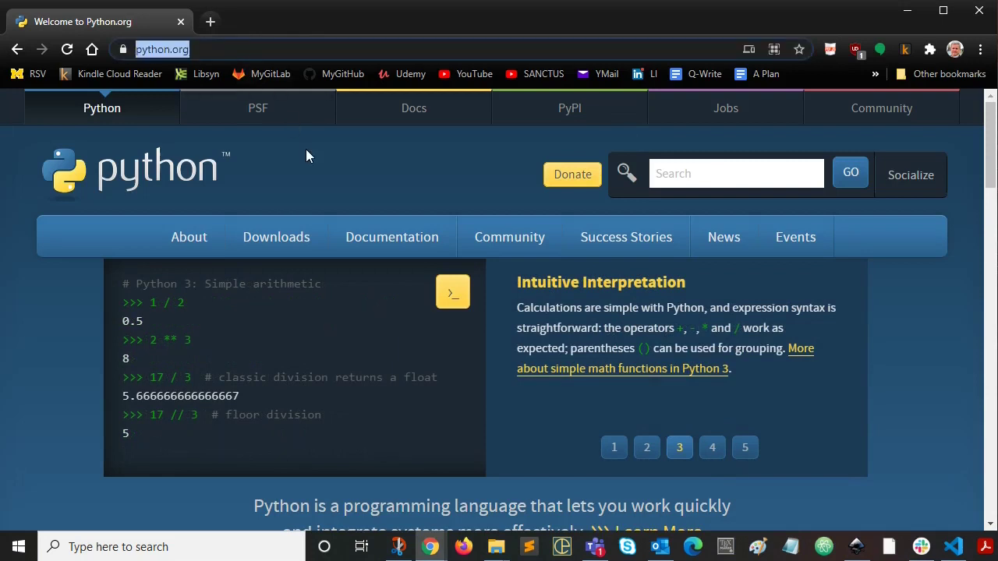
mouse_move(278, 243)
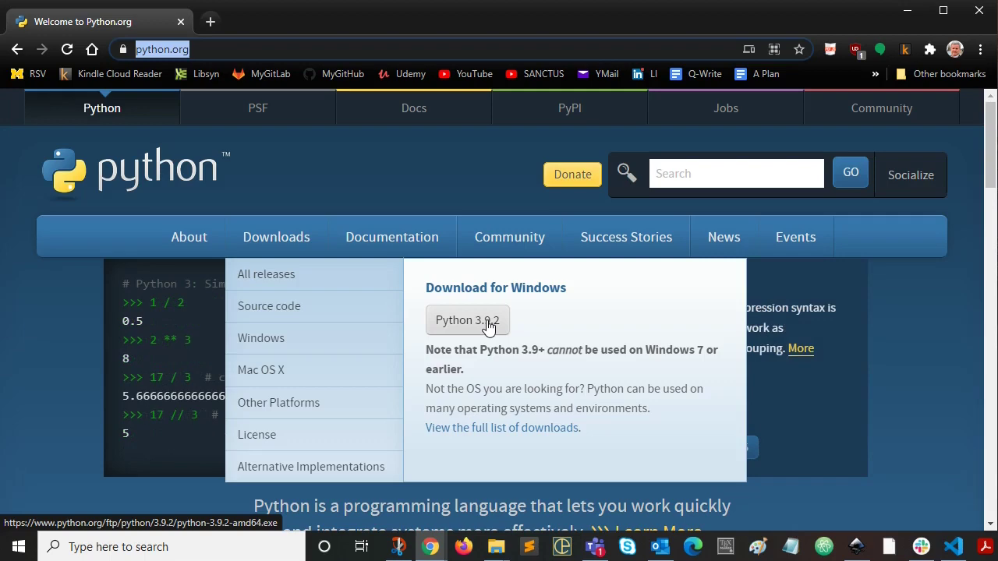
Save python-3.9.2-amd64.exe into Downloads, replacing the existing copy
click(488, 326)
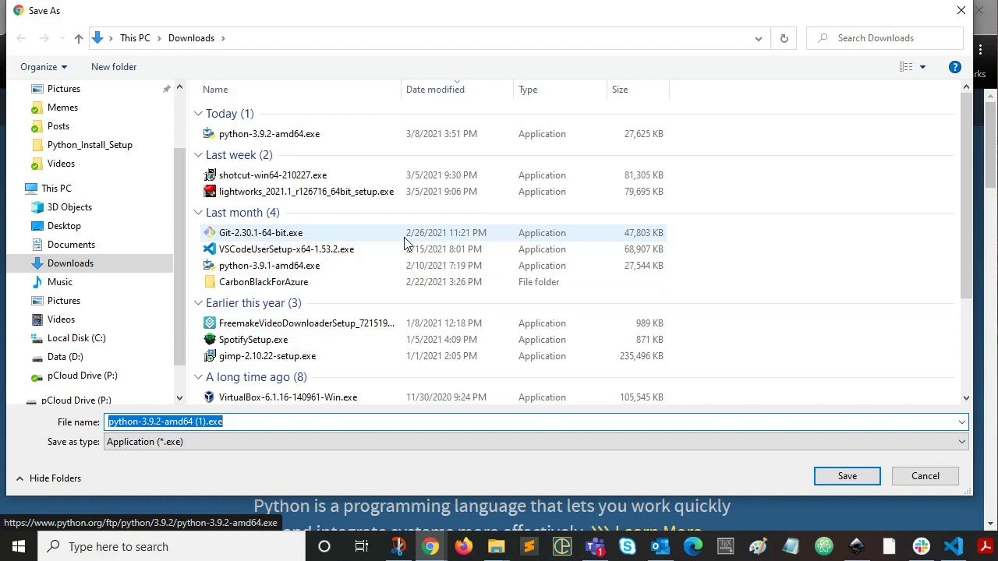
click(273, 137)
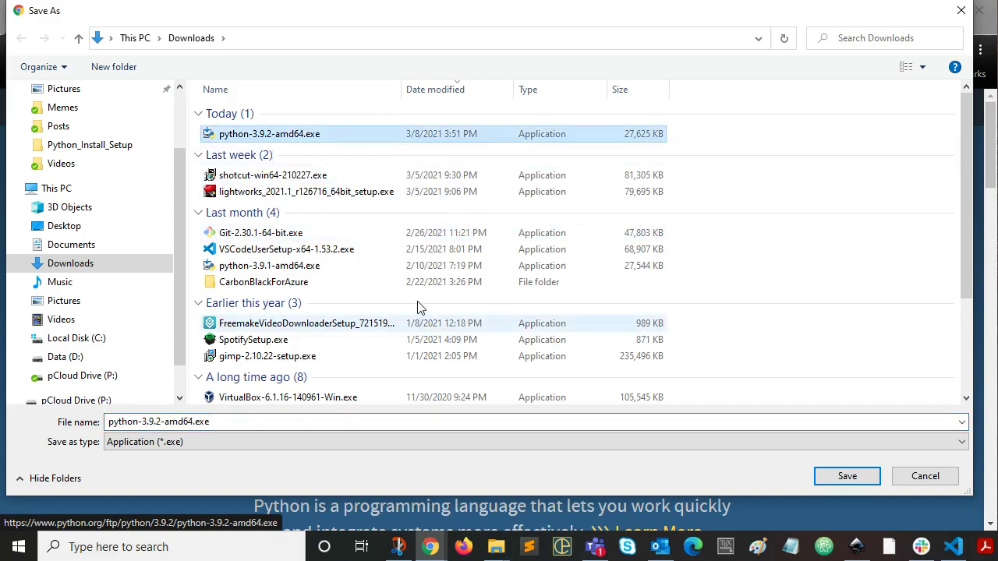
click(846, 476)
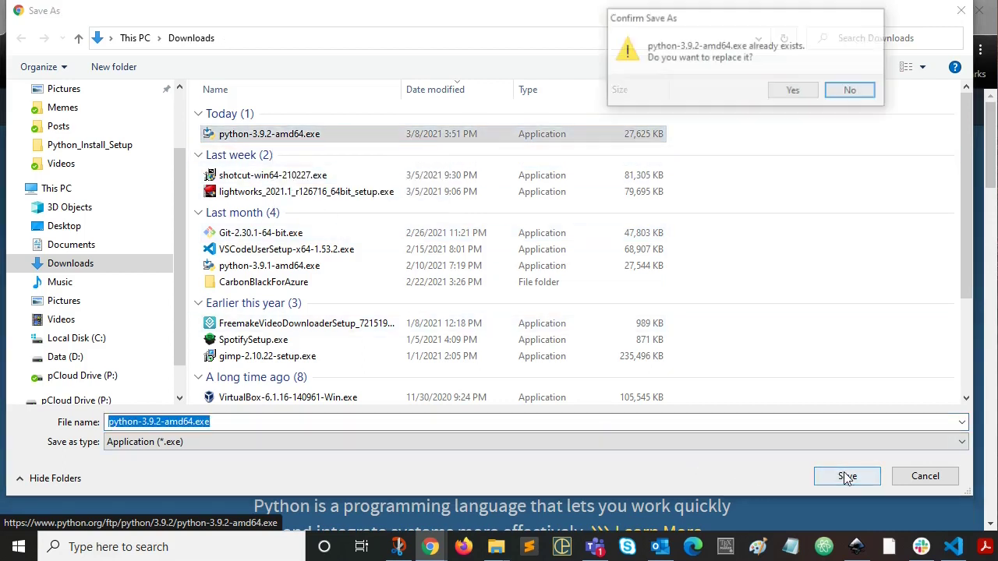
click(792, 91)
mouse_move(710, 234)
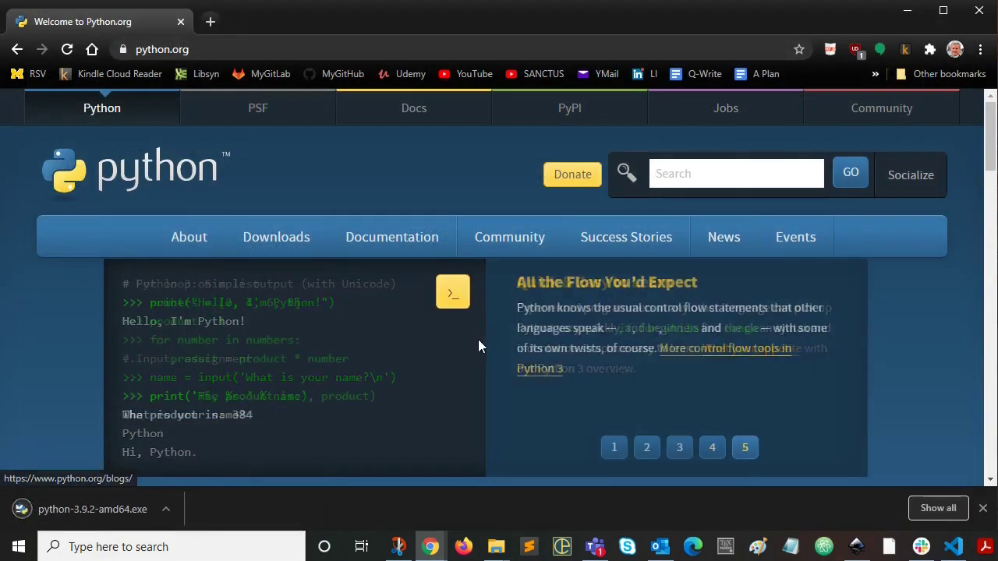
Run python-3.9.2-amd64.exe and Install Now with 'Add Python 3.9 to PATH' checked
click(92, 508)
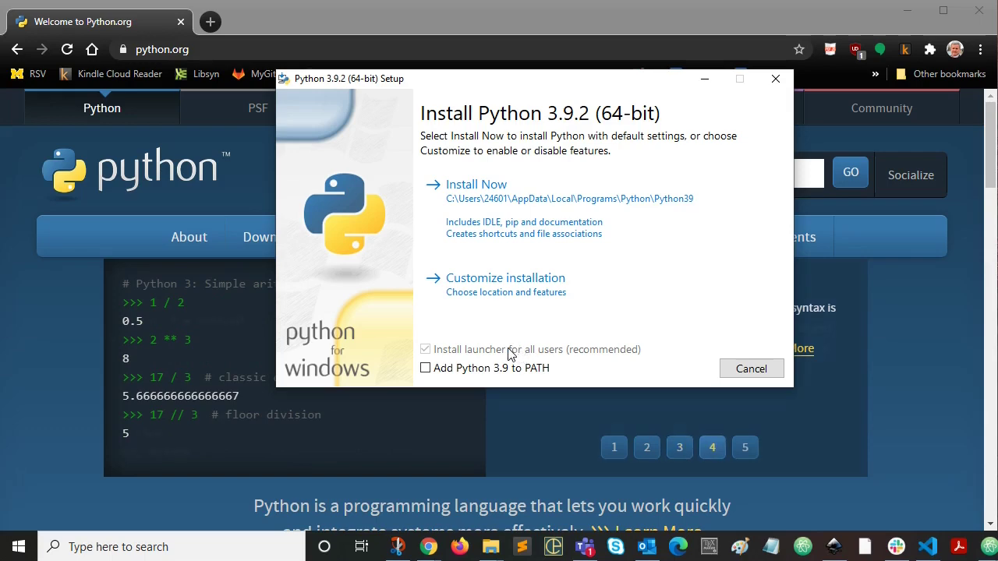
click(426, 370)
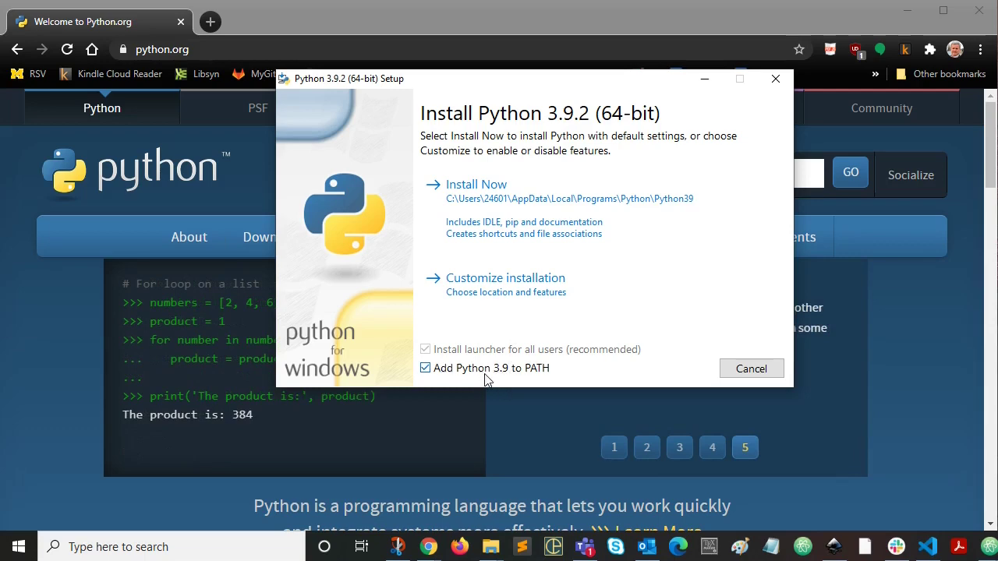
click(548, 204)
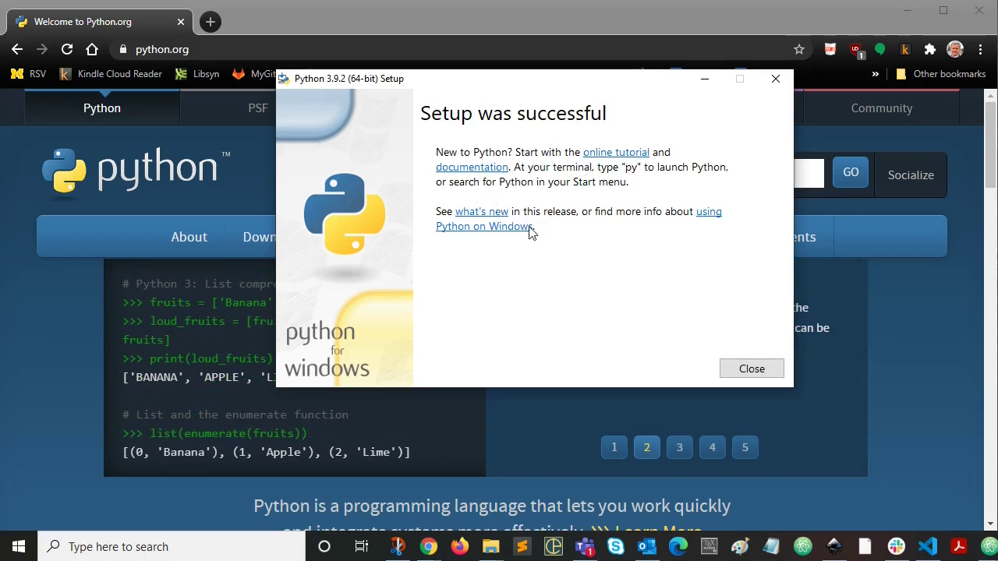
Close the finished installer, clear the desktop, and open system environment variables settings via 'env'
click(752, 370)
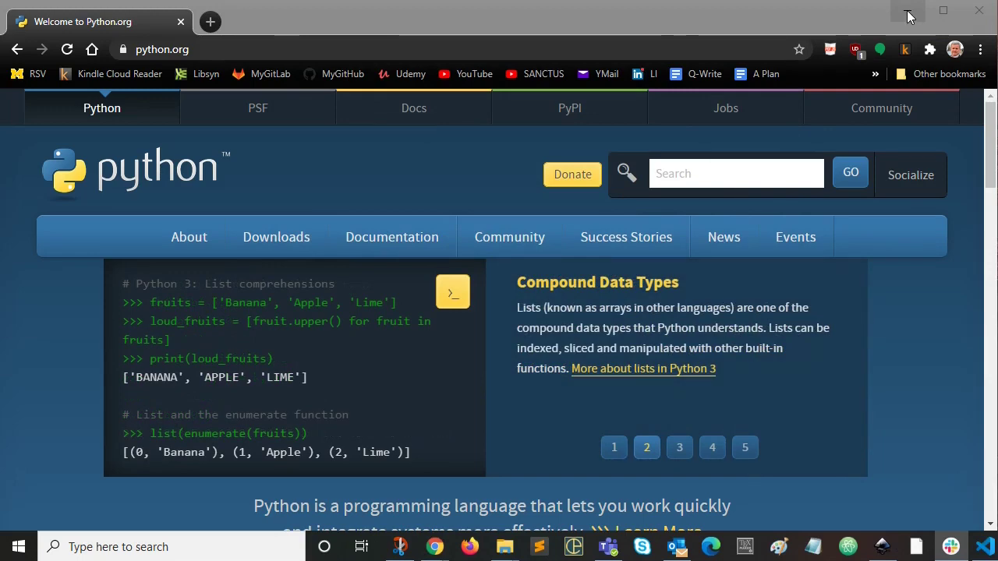
click(908, 14)
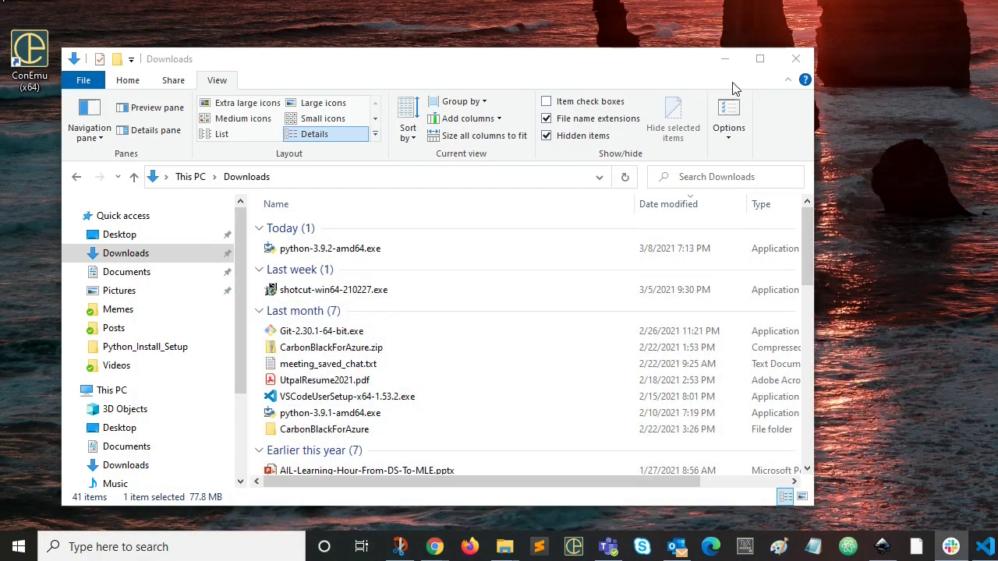
click(732, 53)
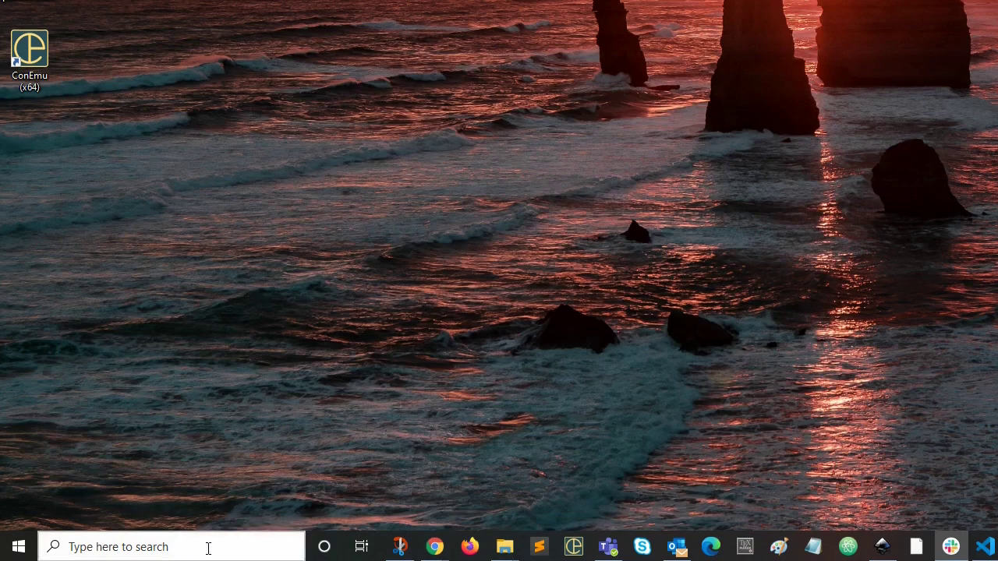
click(208, 546)
text(env)
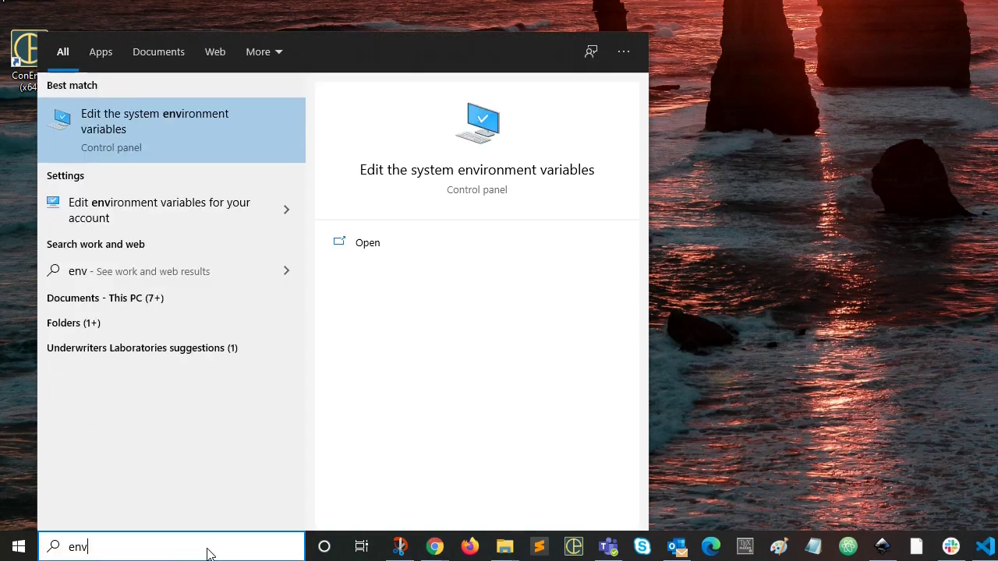
key(Return)
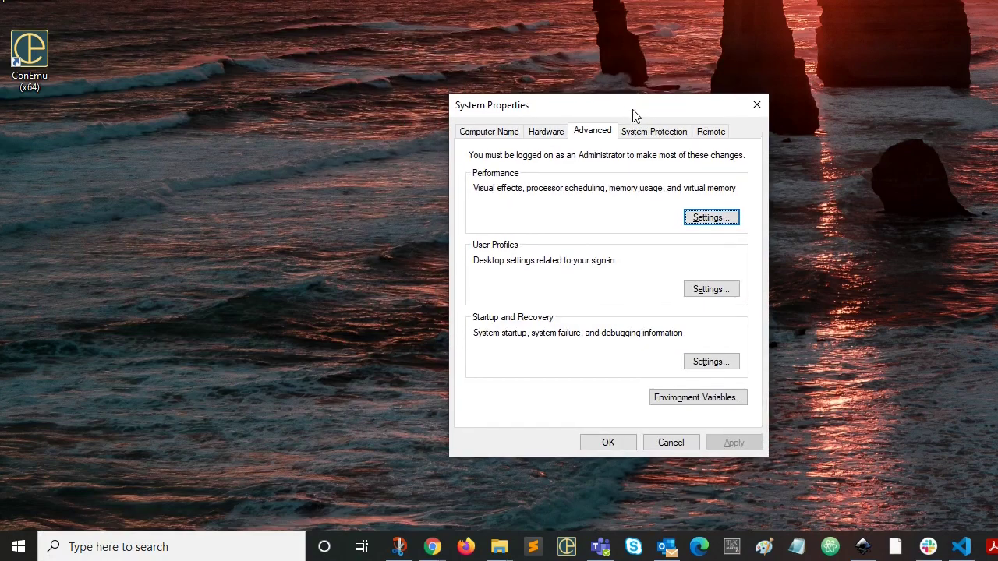
Confirm the user Path lists Python39 and Python39\Scripts, then close both editors with OK
click(696, 399)
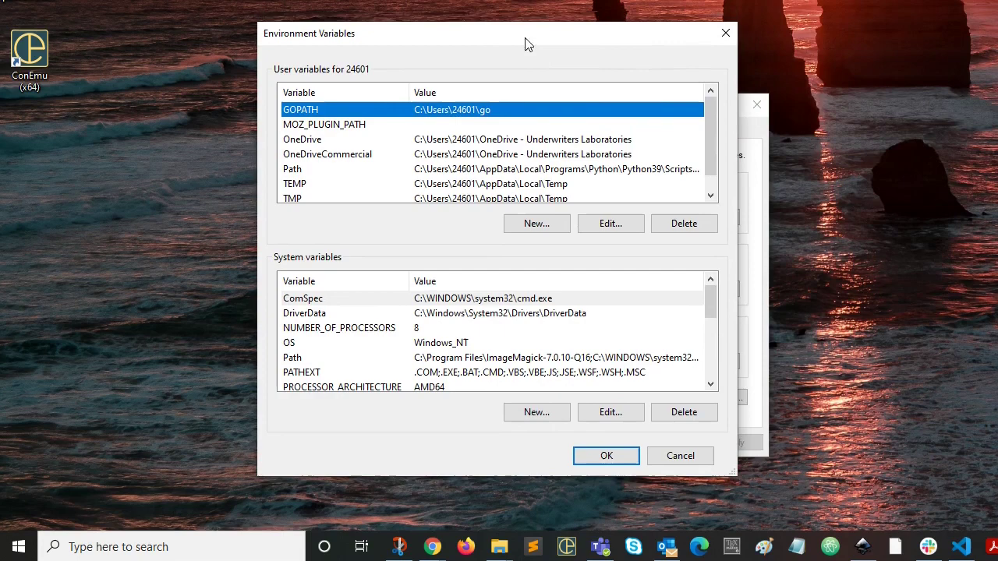
click(333, 171)
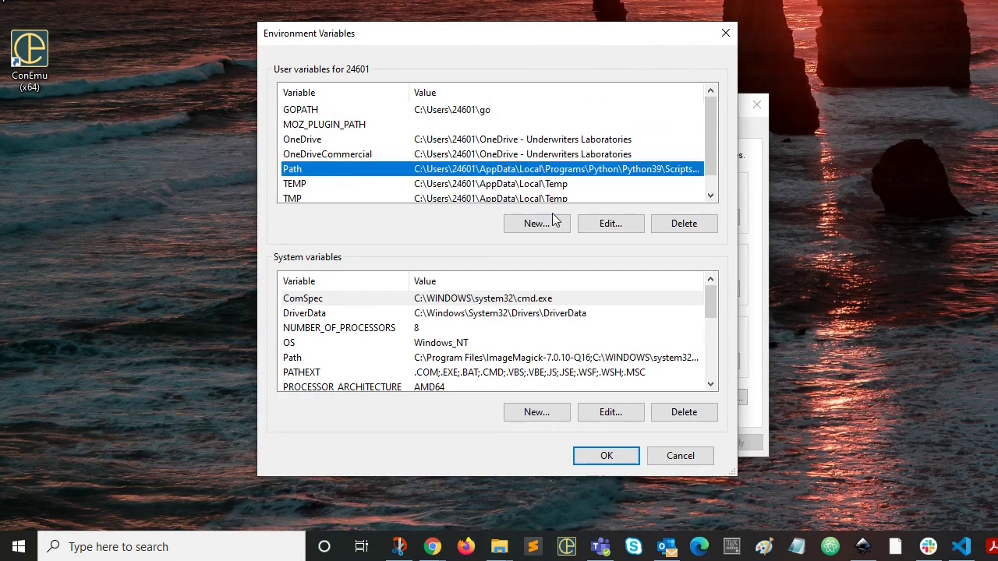
click(603, 224)
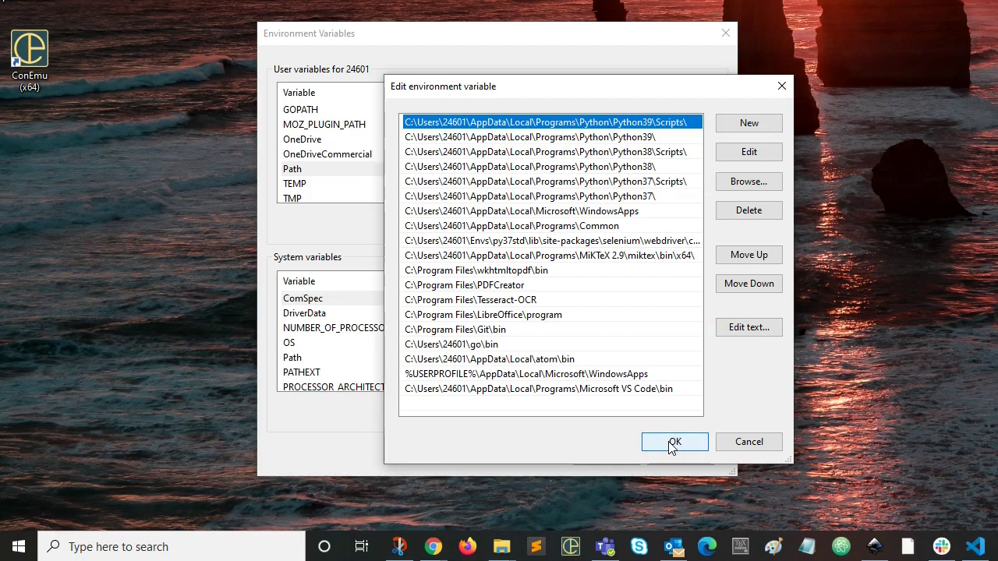
key(End)
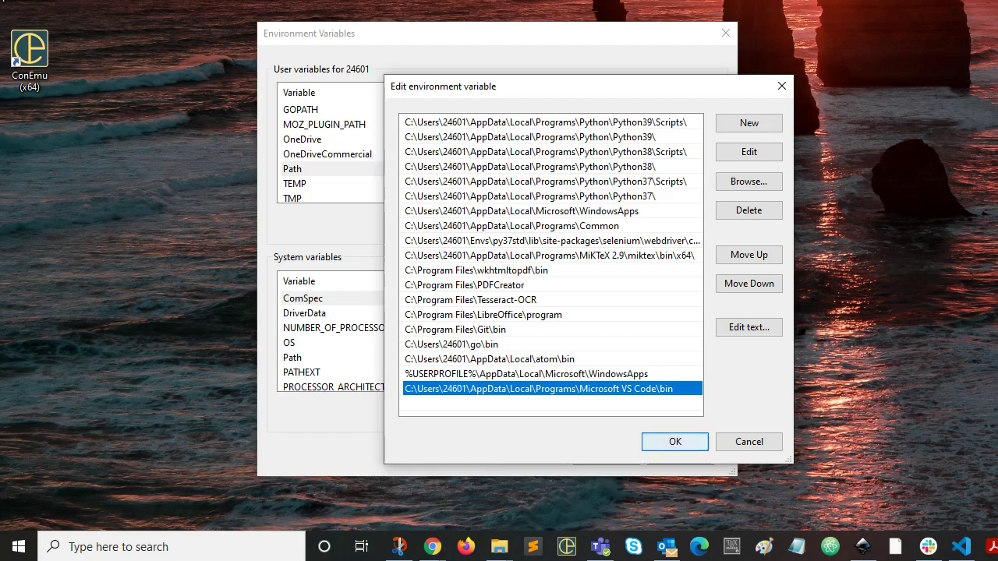
key(Return)
click(606, 456)
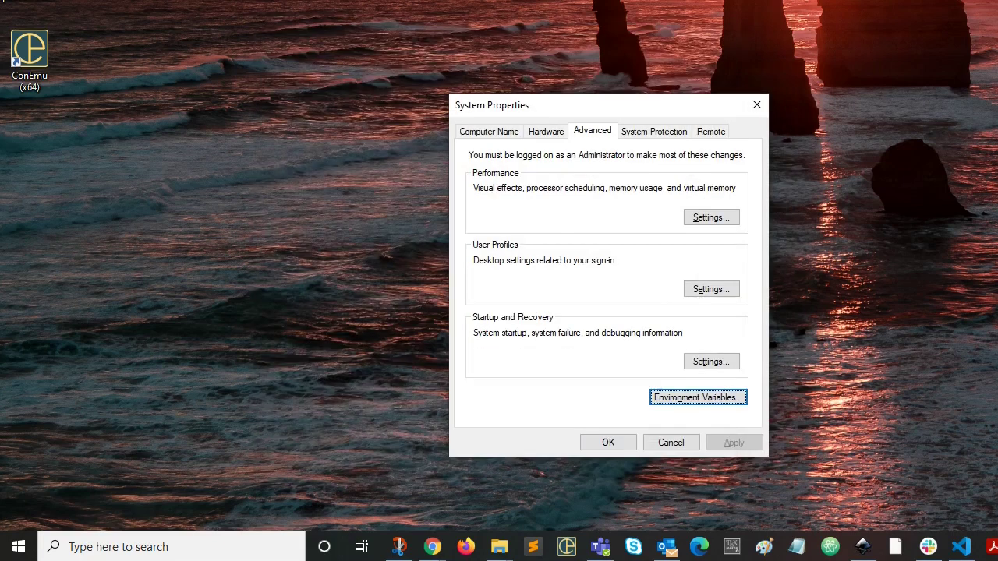
Close System Properties and start the python interpreter in a ConEmu cmd console
key(Return)
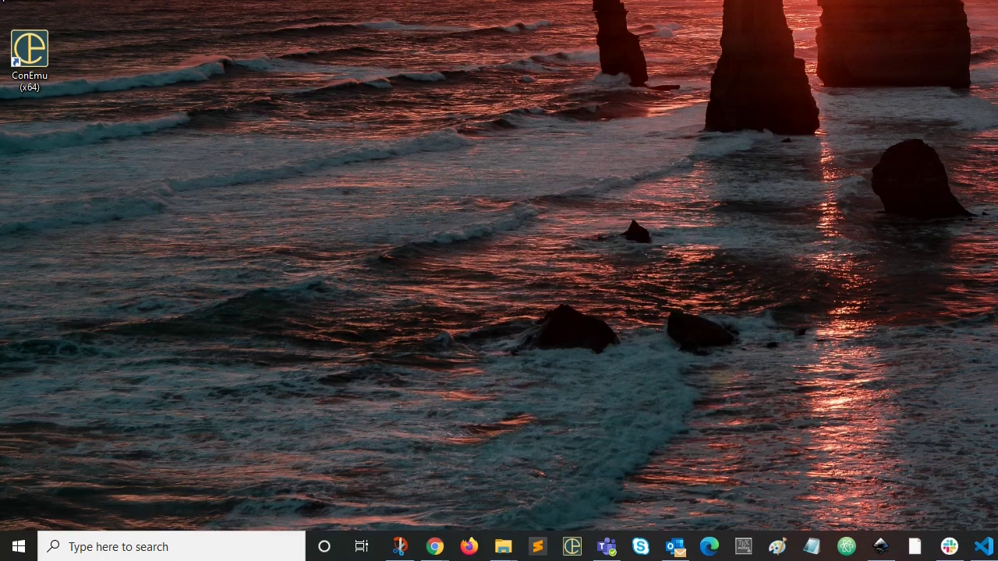
click(575, 548)
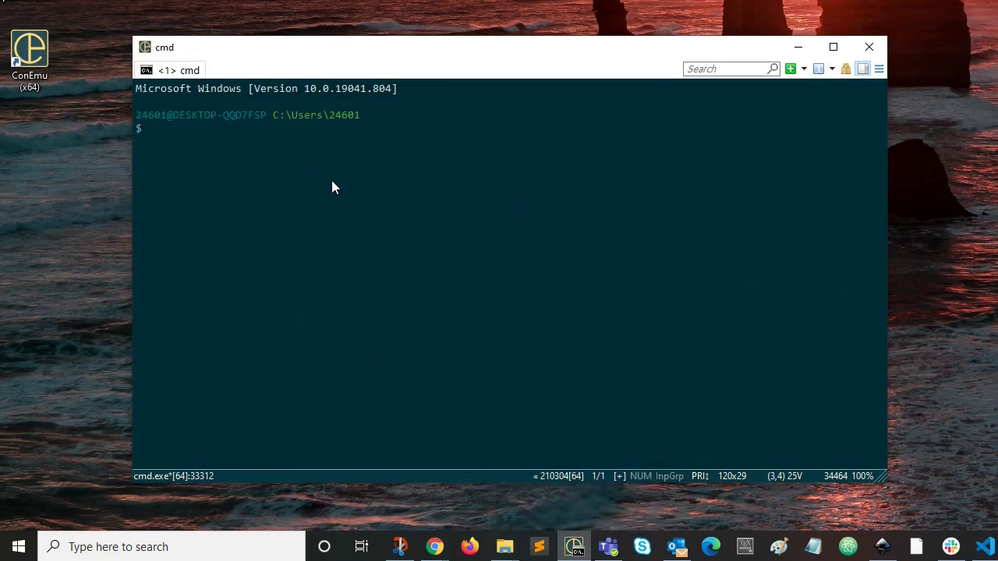
text(python)
key(Return)
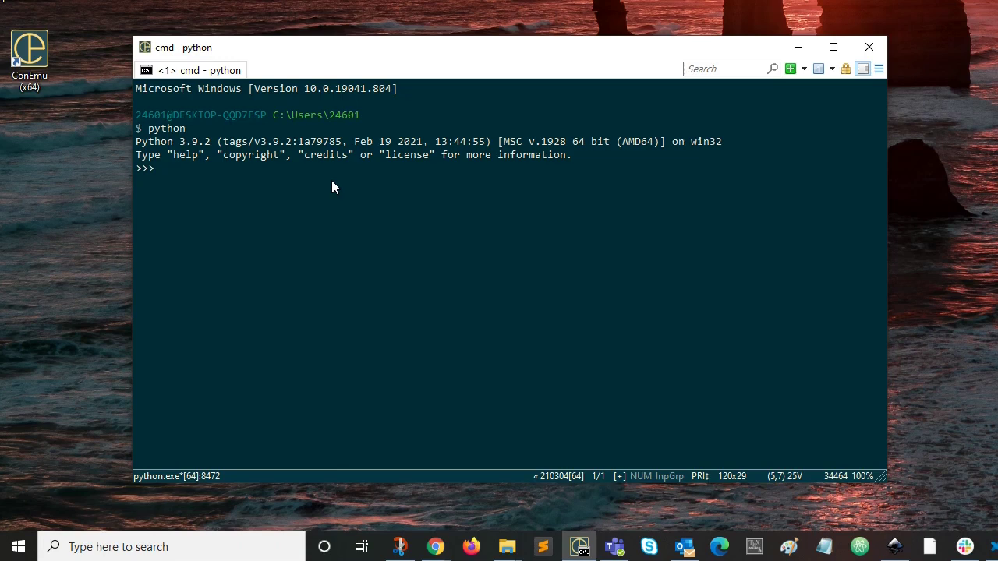
Run print('Hi') at the Python prompt, fixing a misplaced parenthesis
text(print()
text('Hi))
key(BackSpace)
text('))
key(Return)
Run a for i in range(10) loop printing 0 to 9, then type exit()
text(for i i)
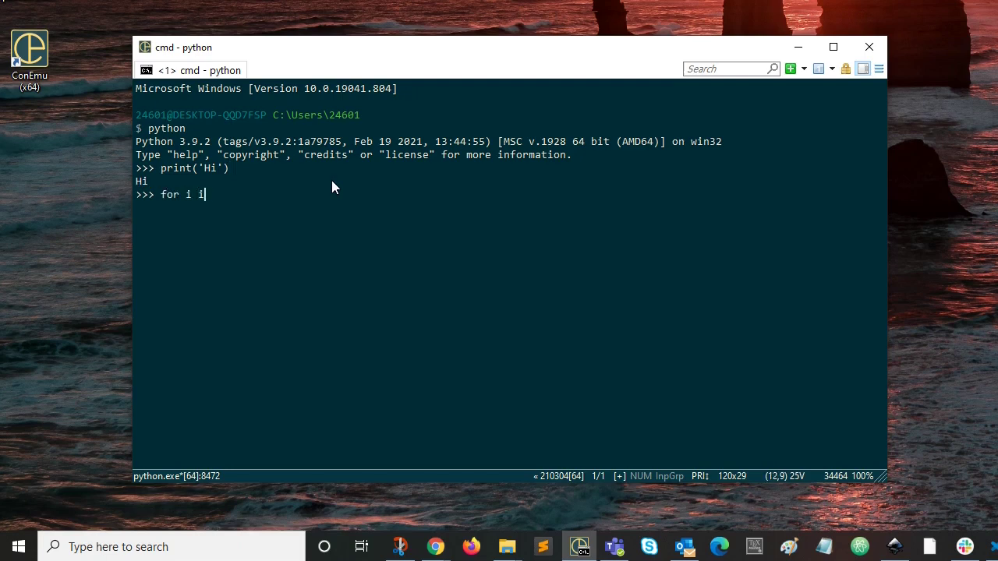
text(n range(10))
key(Return)
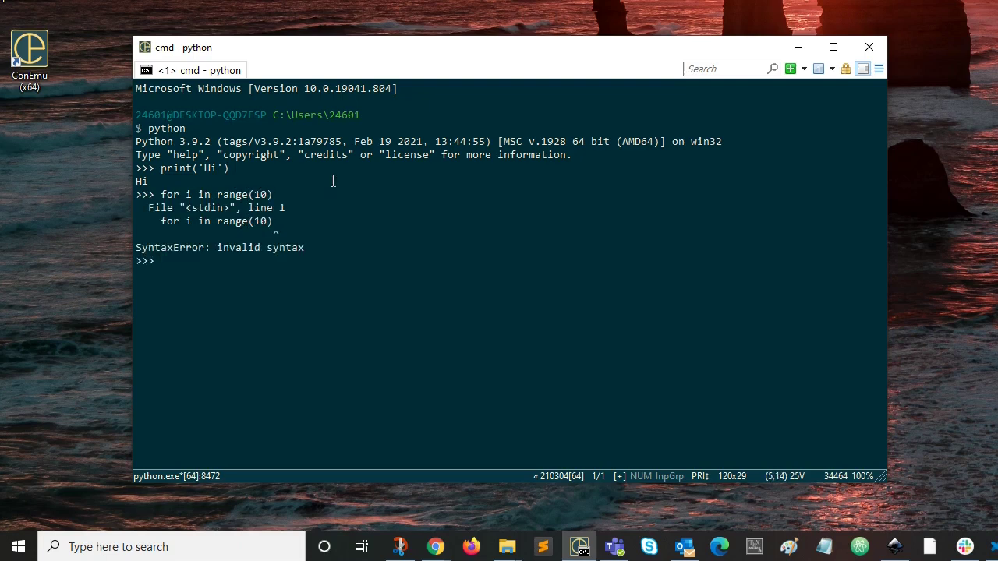
key(Up)
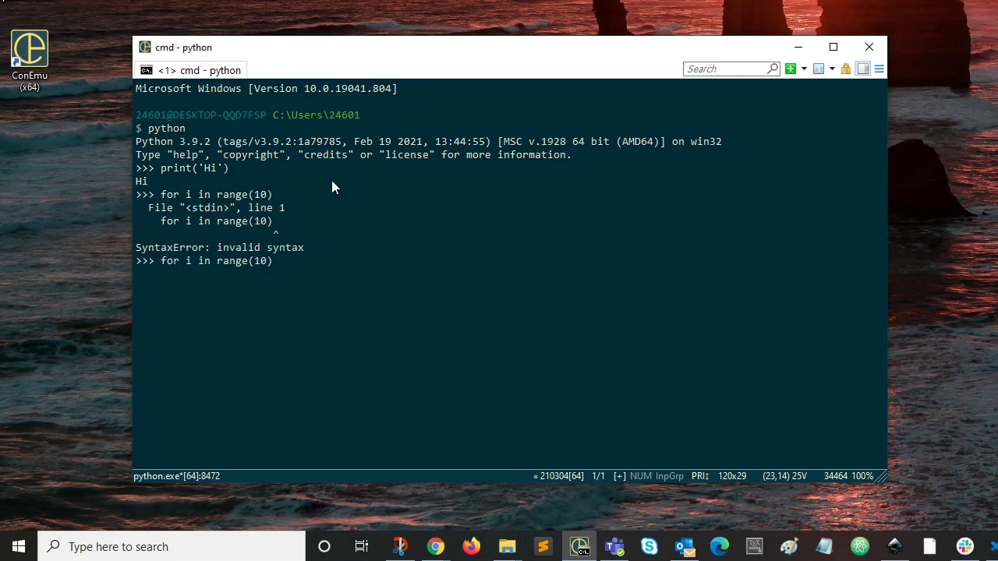
text(:)
key(Return)
text(print(i))
key(Return)
key(Return)
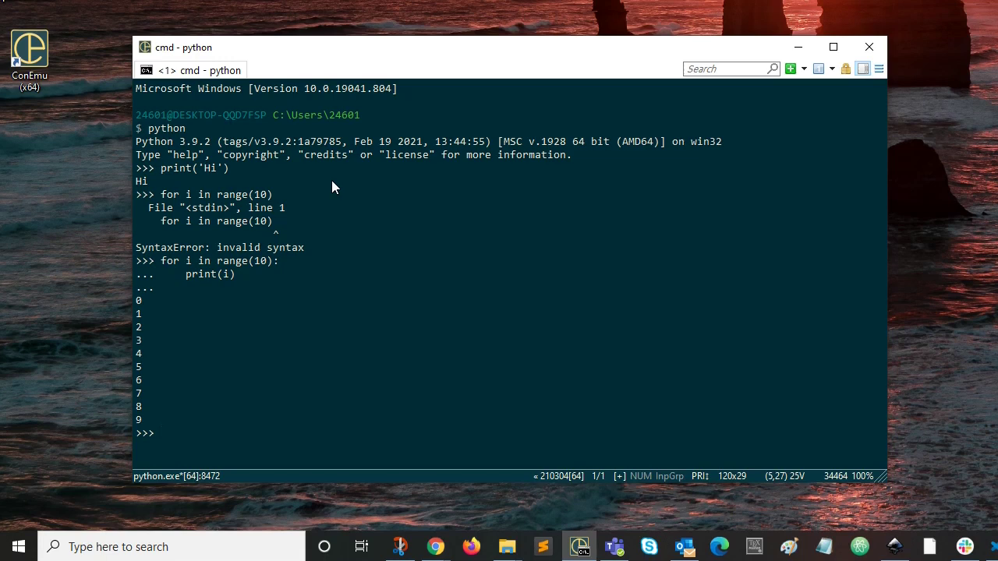
text(exit())
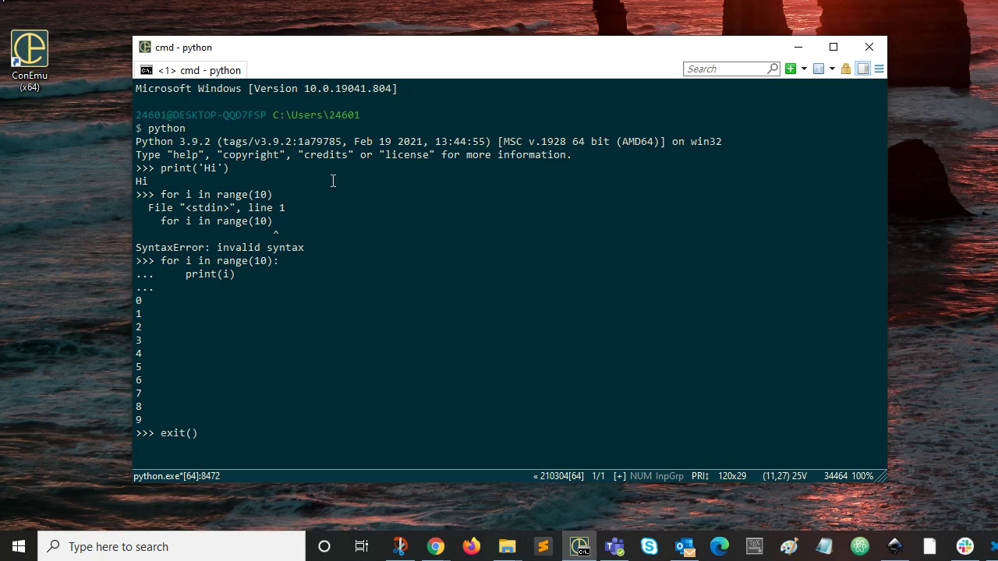